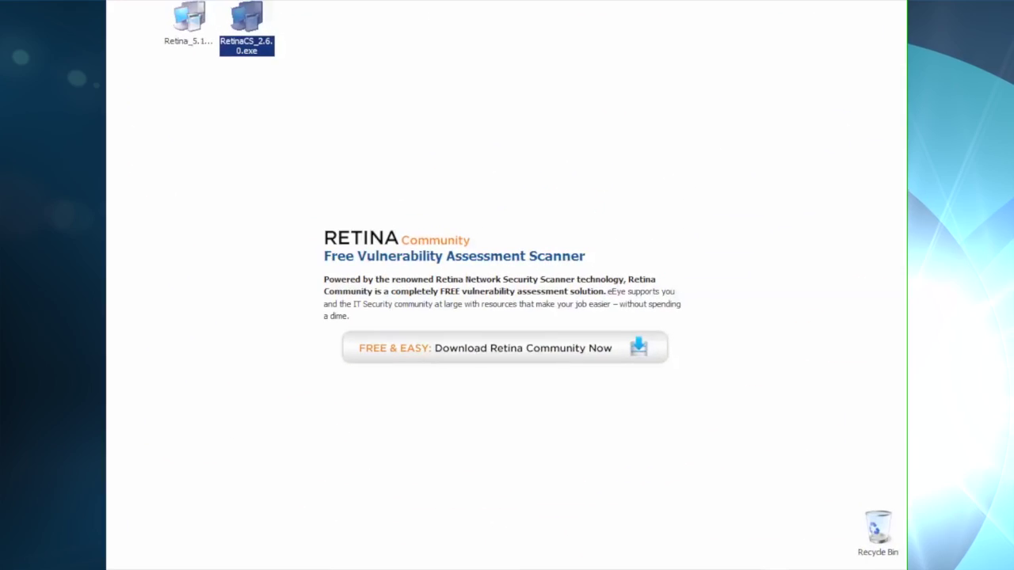
Step: Start the Retina Network installer, enter the serial number and accept the license agreement
key(Left)
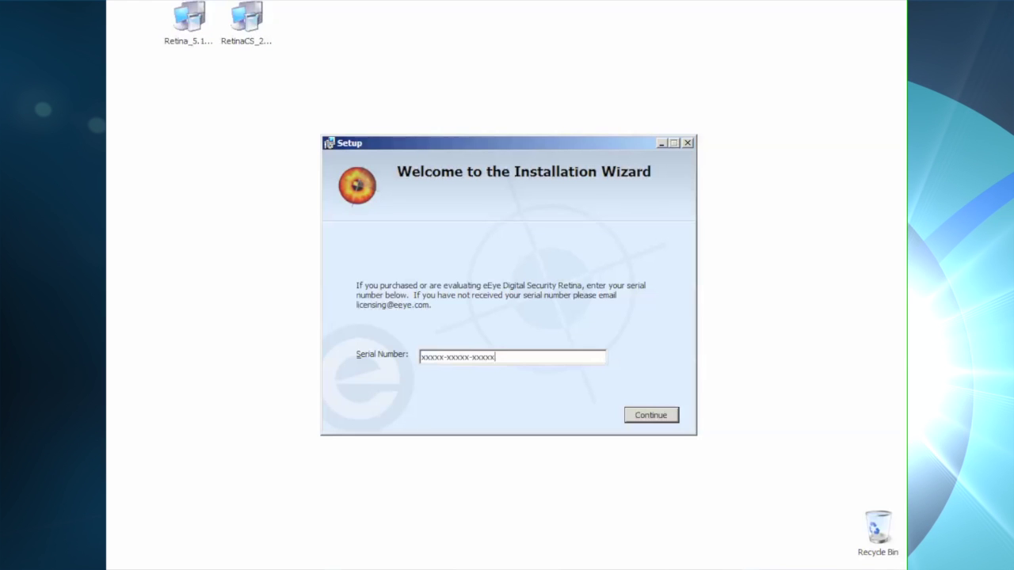
text(-xxxxx-xxx-xxxx-)
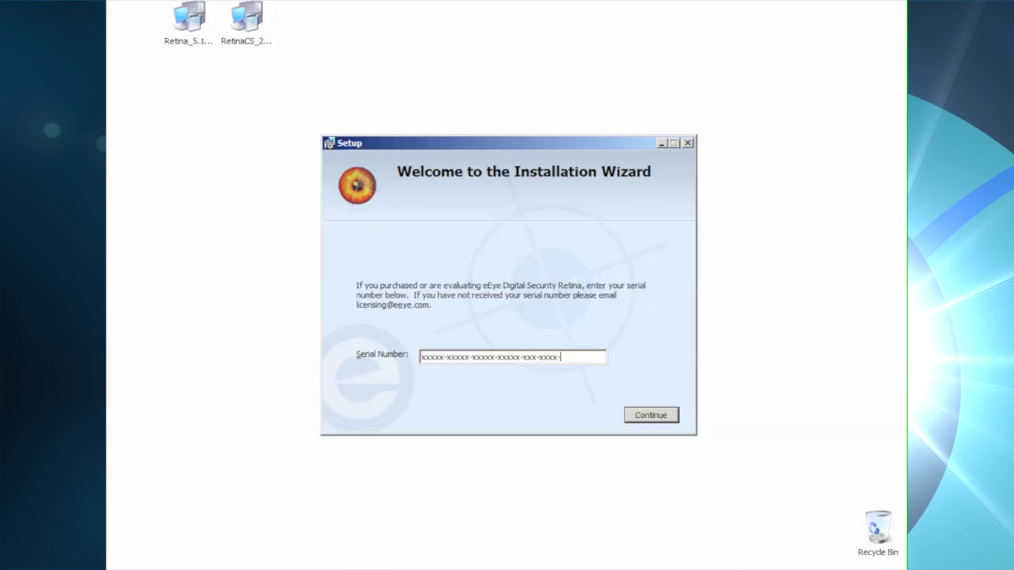
key(Return)
key(alt+a)
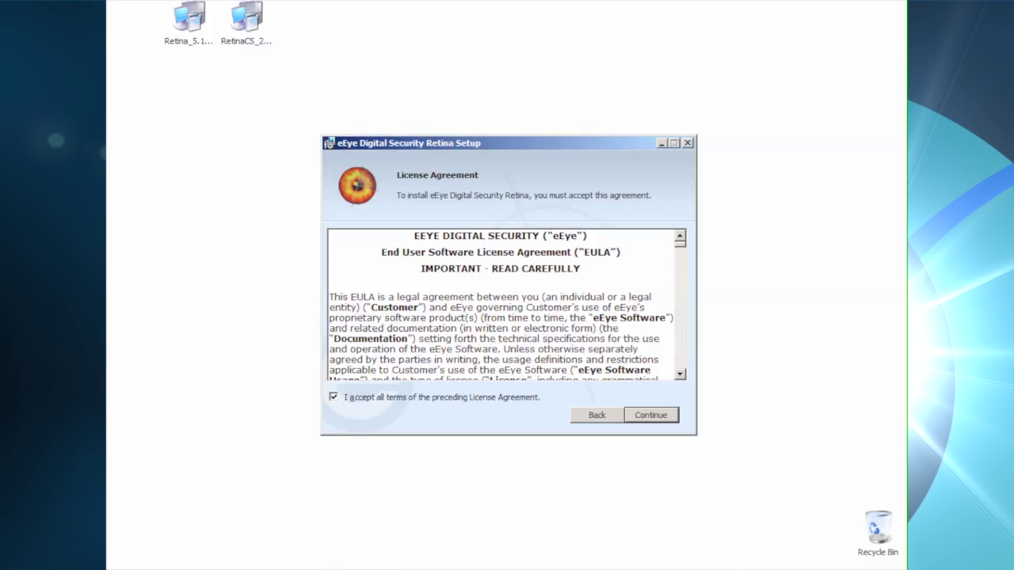
key(Return)
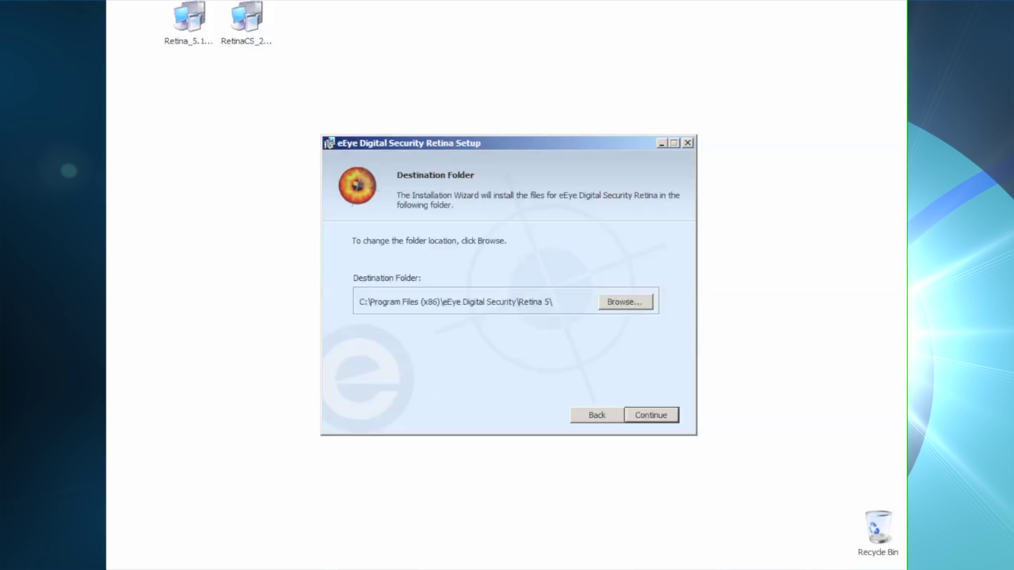
Step: Install Retina to the default folder with no extra tasks, finishing with Launch Retina checked
key(Return)
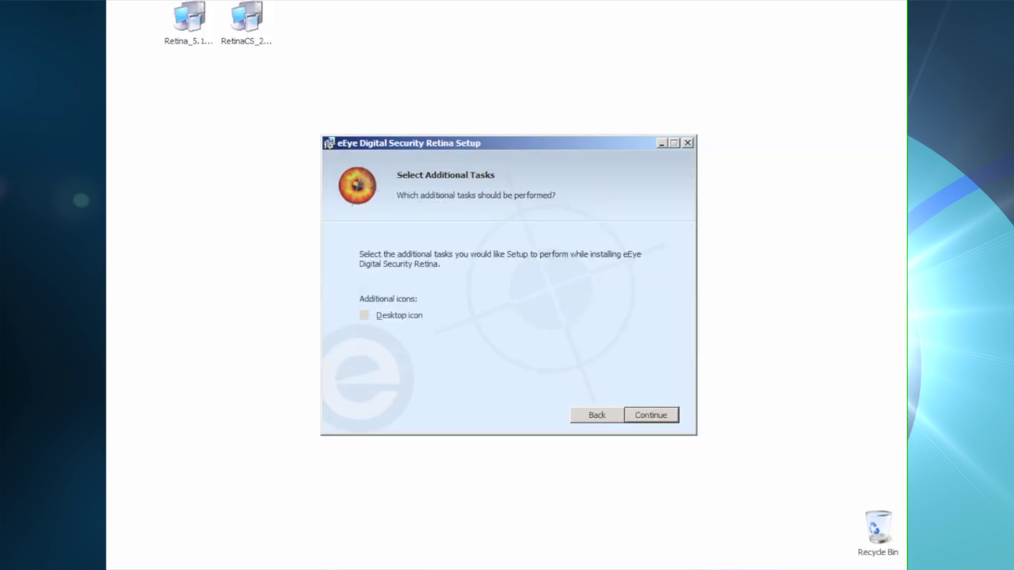
key(Return)
key(Return)
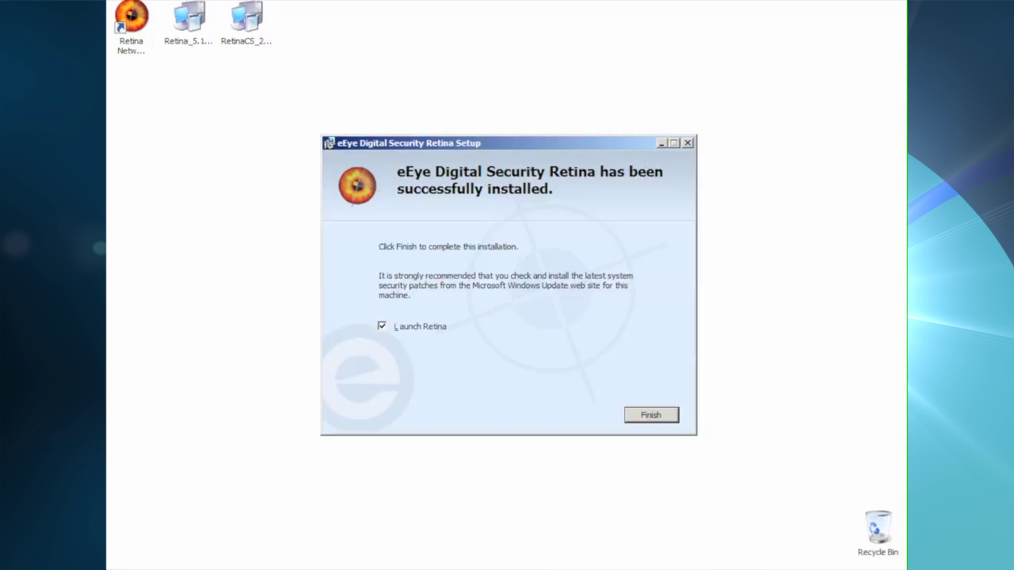
key(Return)
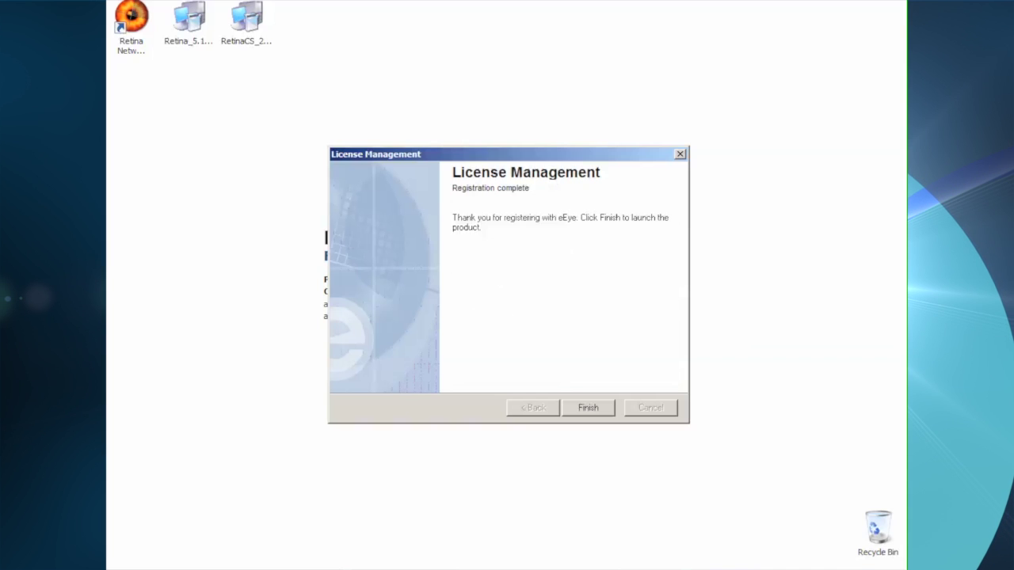
Step: Complete license registration, check for Retina updates, and dismiss the upgrade notice
key(Return)
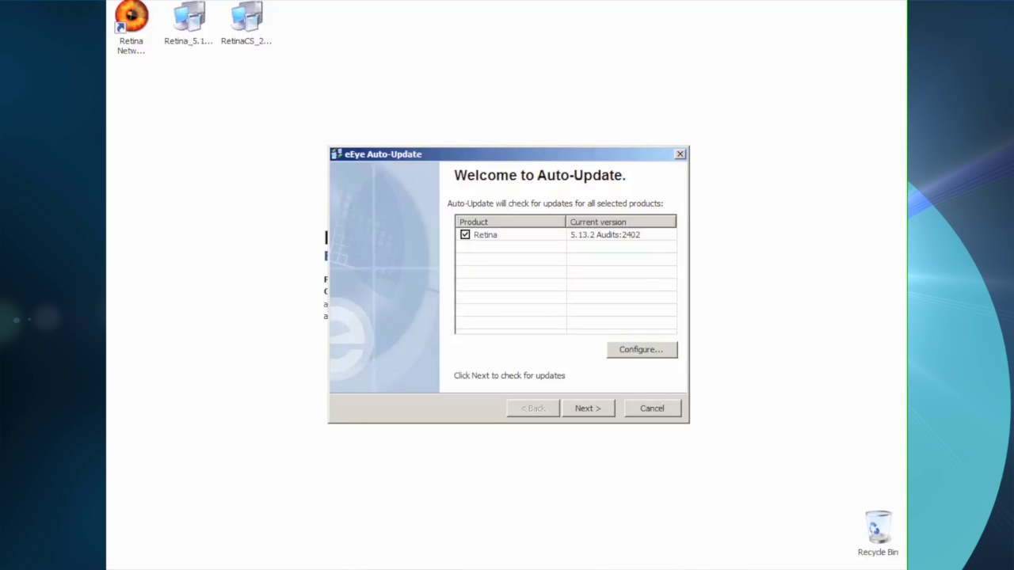
key(Return)
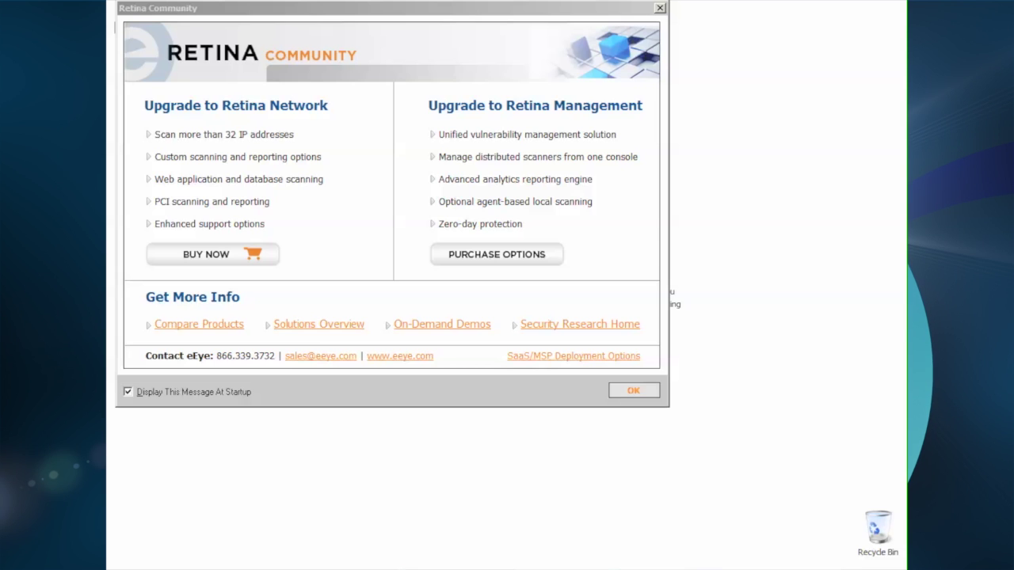
key(Return)
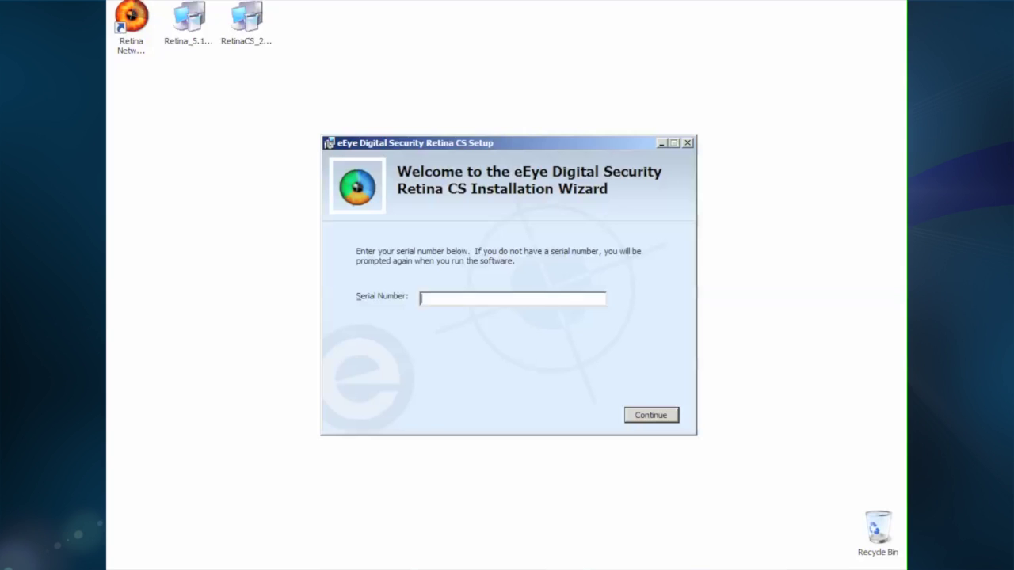
Step: Install Retina CS with its serial number, accepted EULA and default folder, launching configuration
text(xxxx-)
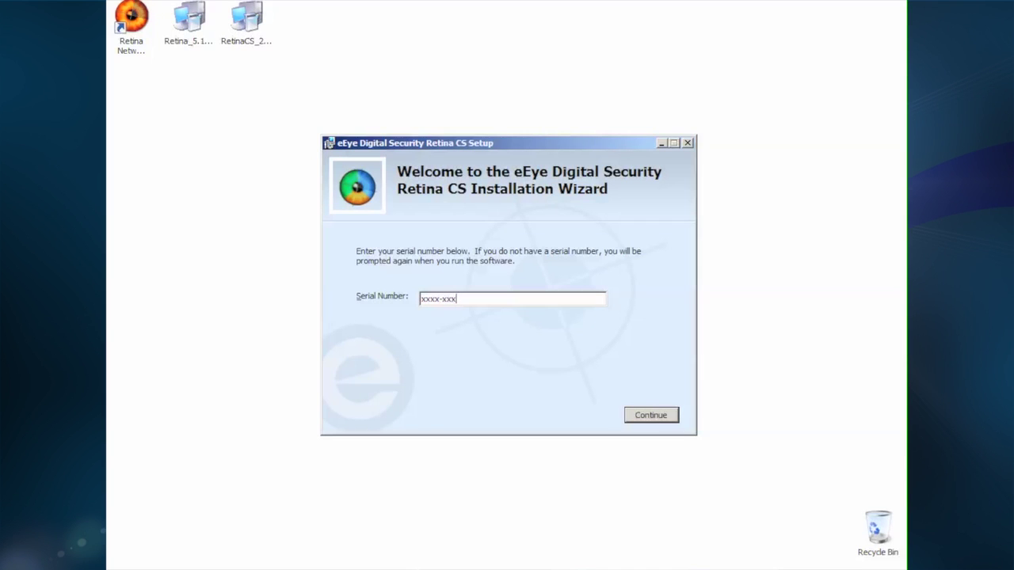
text(xxx-xxxx-xxx-xxx)
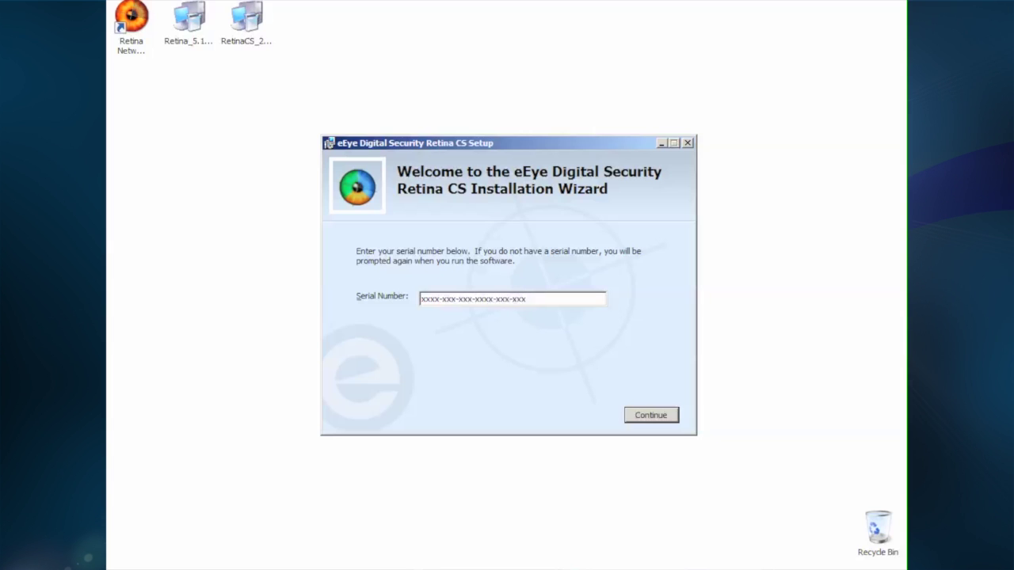
key(Return)
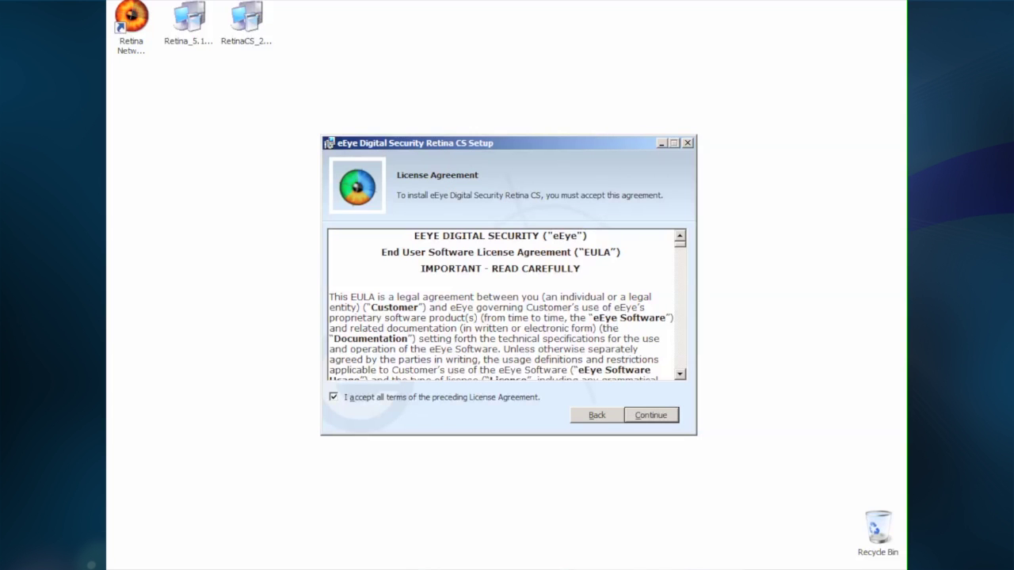
key(Return)
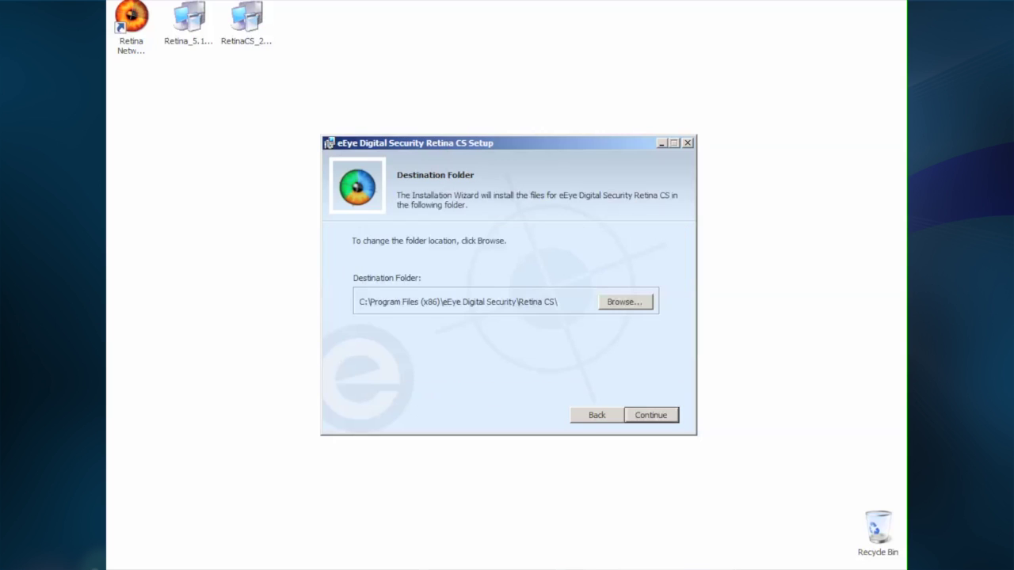
key(Return)
key(Return)
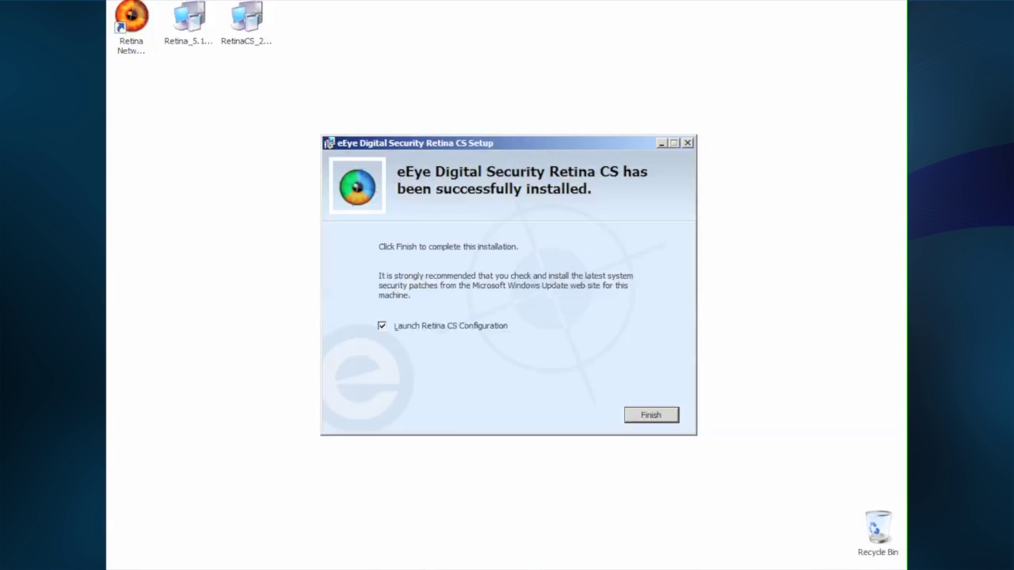
key(Return)
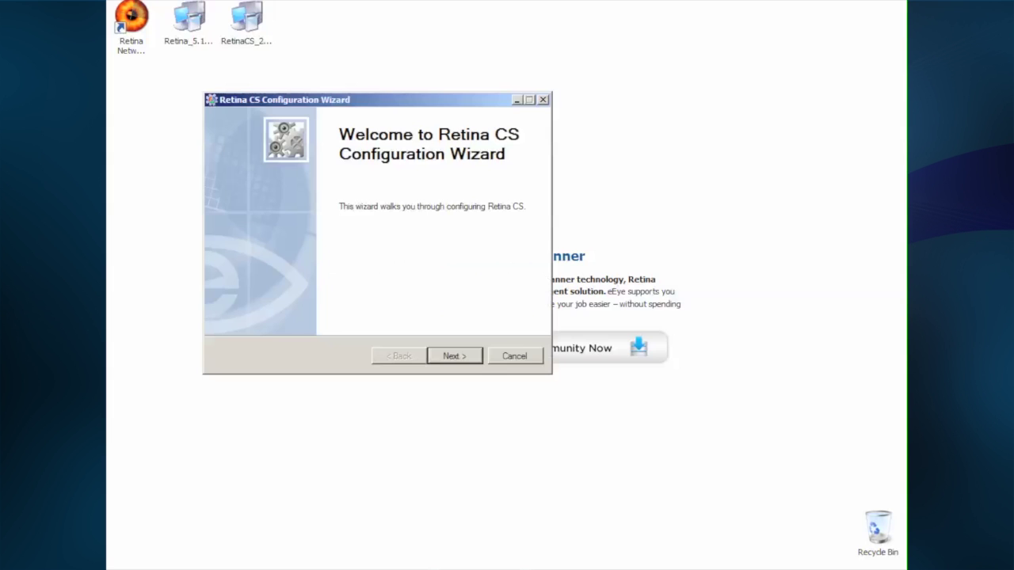
Step: Centre the configuration wizard and advance past Welcome to the localhost\sqlexpress Database page
drag(356, 100, 491, 136)
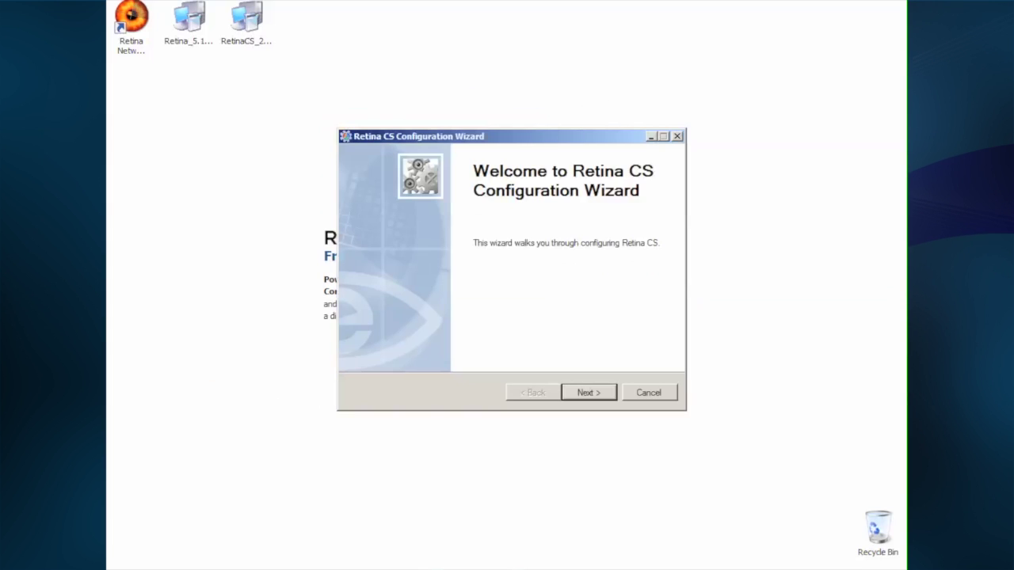
key(Return)
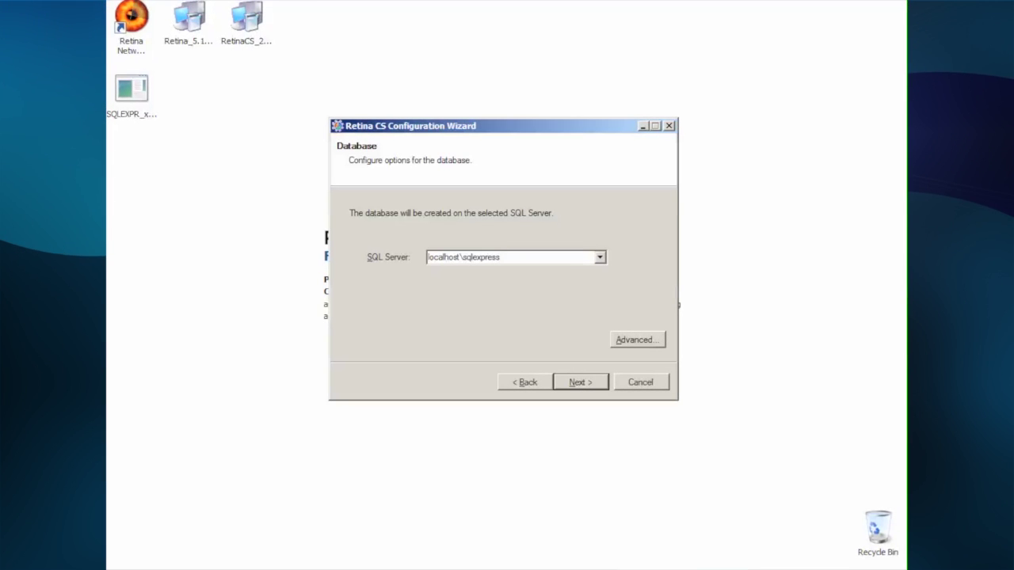
Step: Accept localhost\sqlexpress and keep the default Web Site and Event Server settings
key(Return)
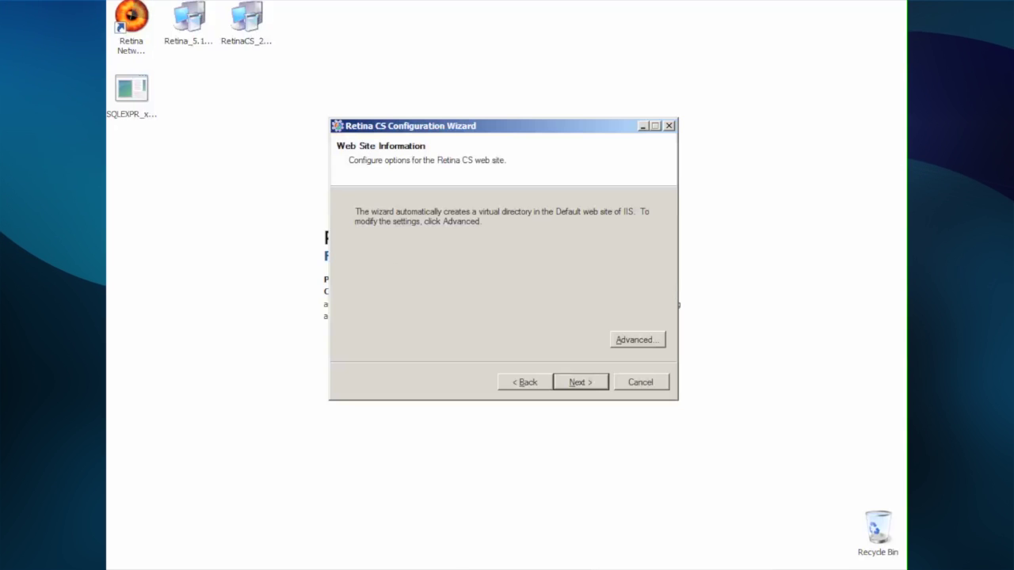
key(alt+n)
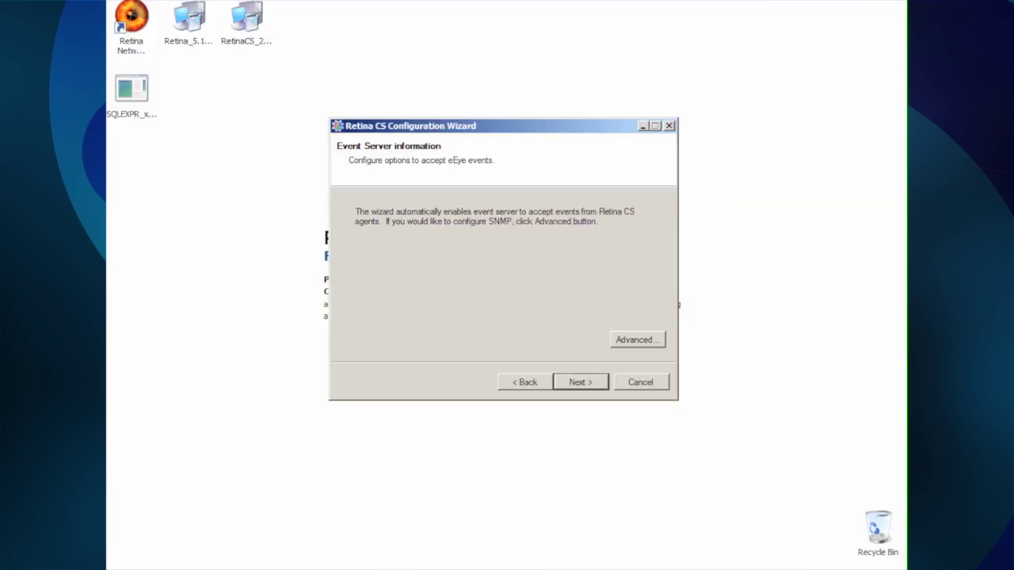
key(alt+n)
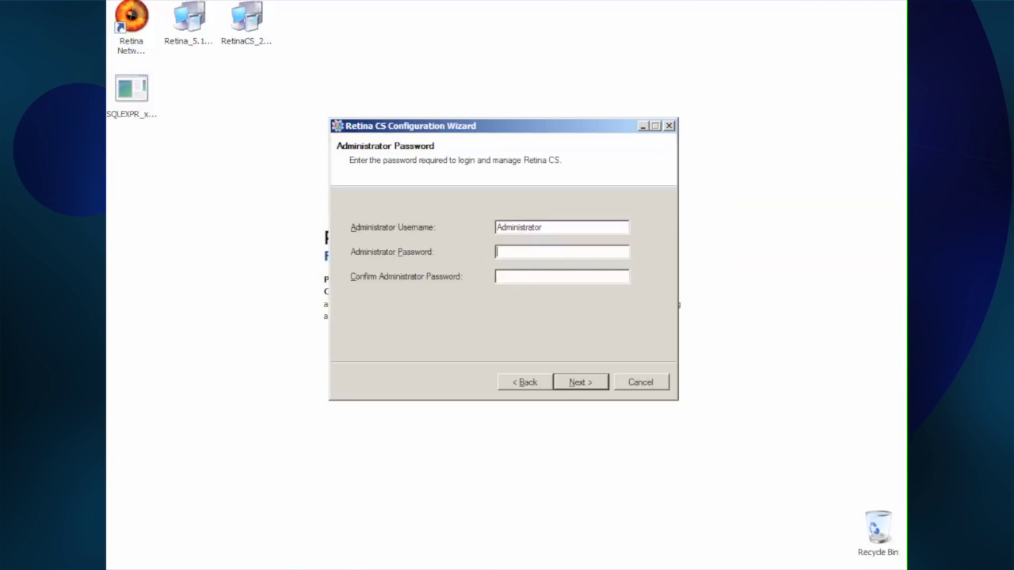
Step: Set and confirm the Administrator password, apply the configuration, and finish with Launch Web Site
text(**********)
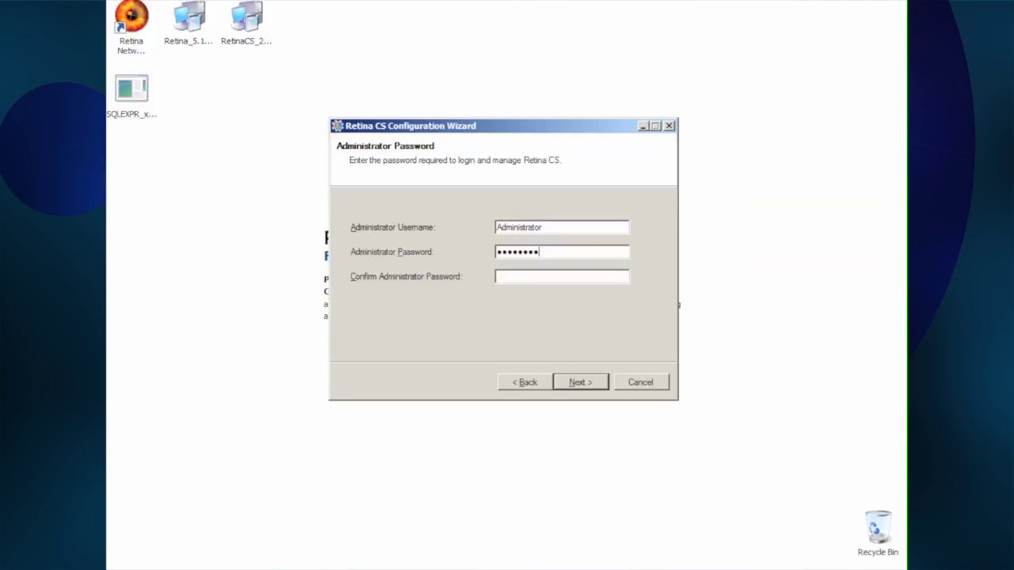
text(*)
key(Tab)
text(****)
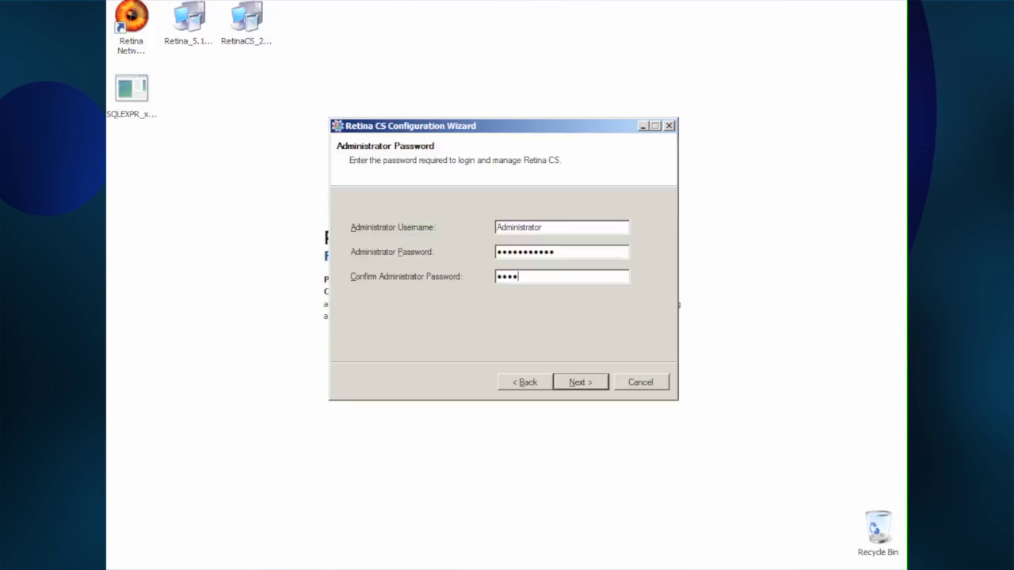
text(**)
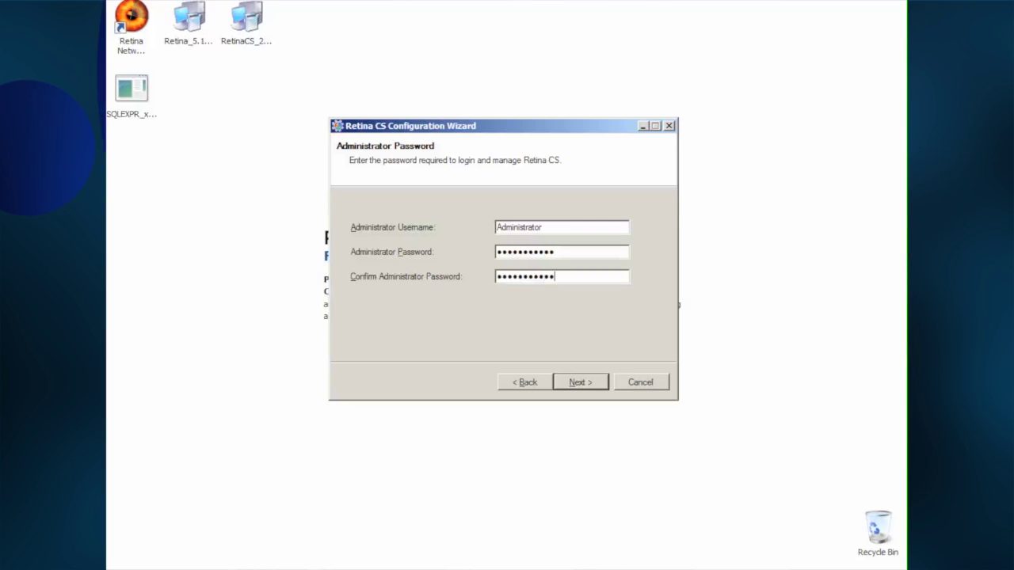
key(Return)
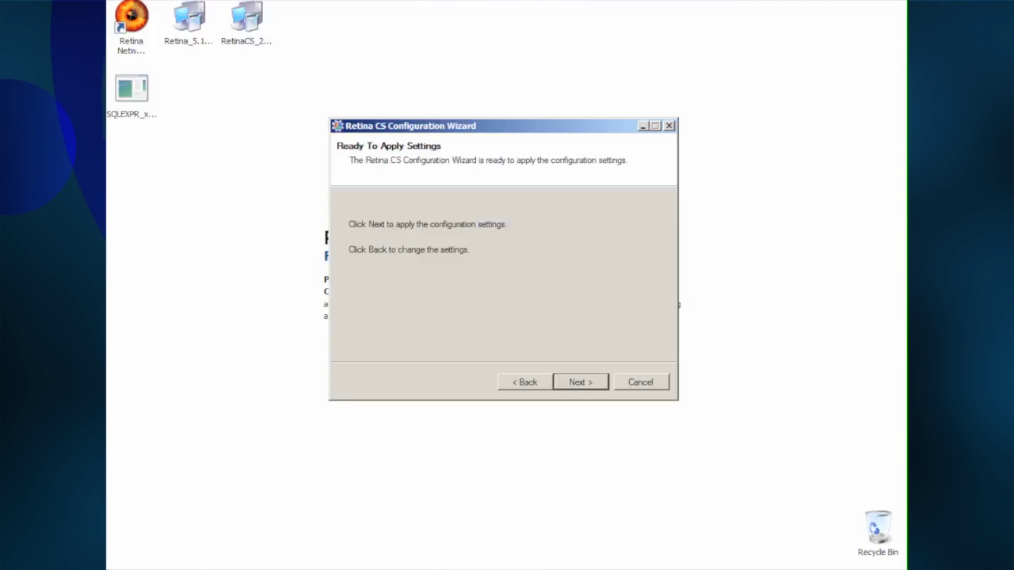
key(Return)
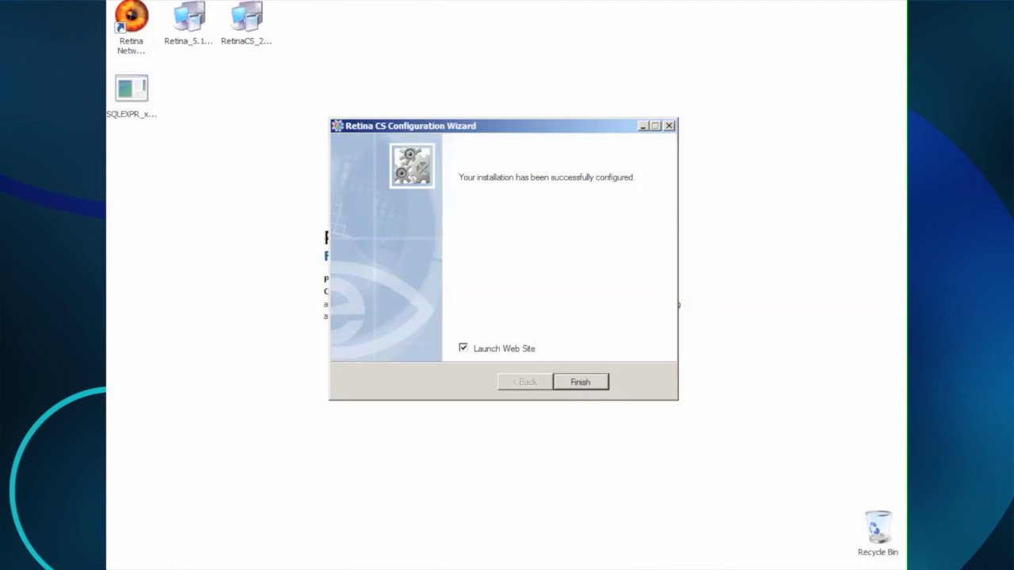
key(Return)
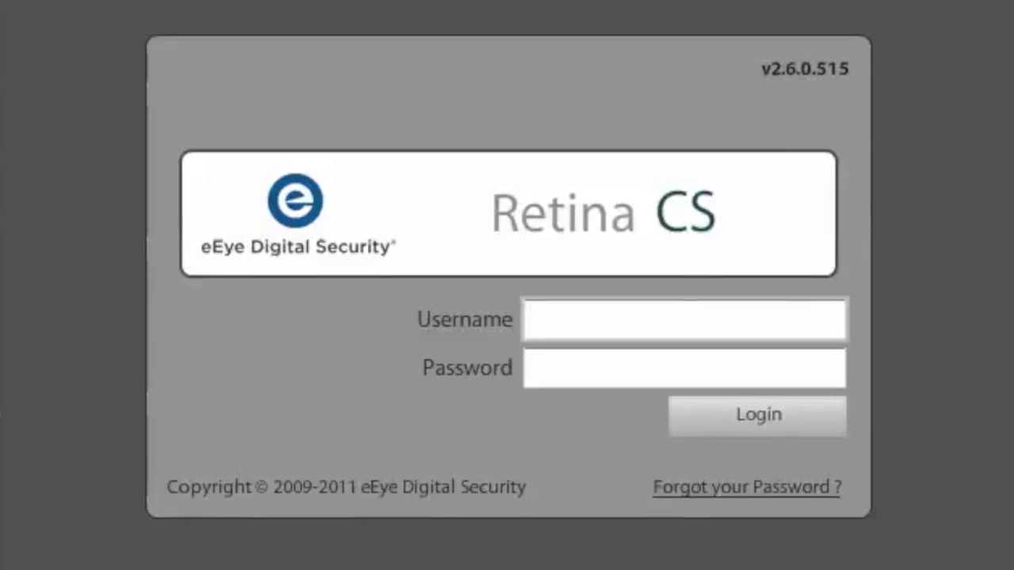
Step: Log in to the Retina CS web console as administrator with the admin password
text(a)
text(dministrat)
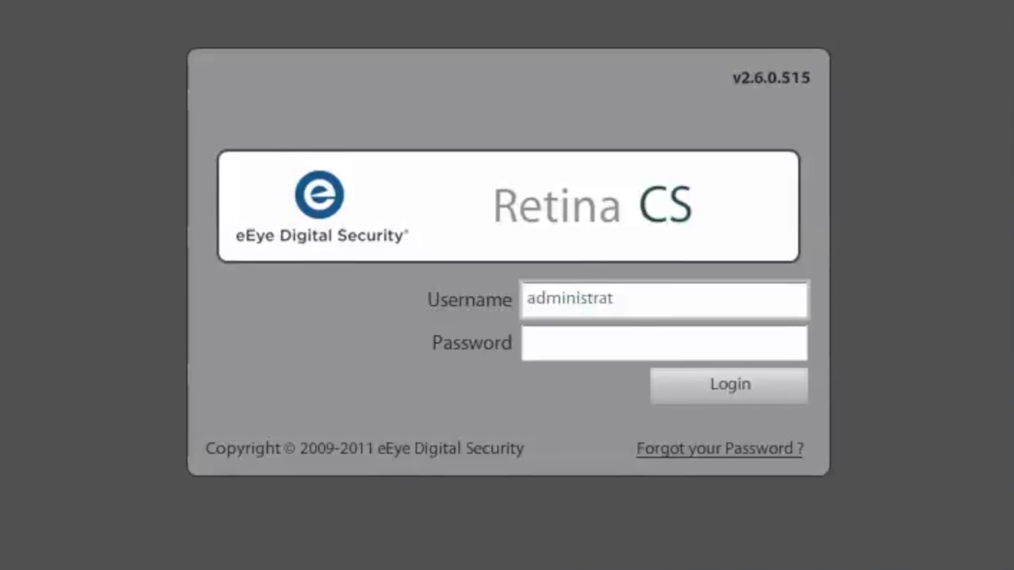
text(o)
text(r)
key(Tab)
text(*)
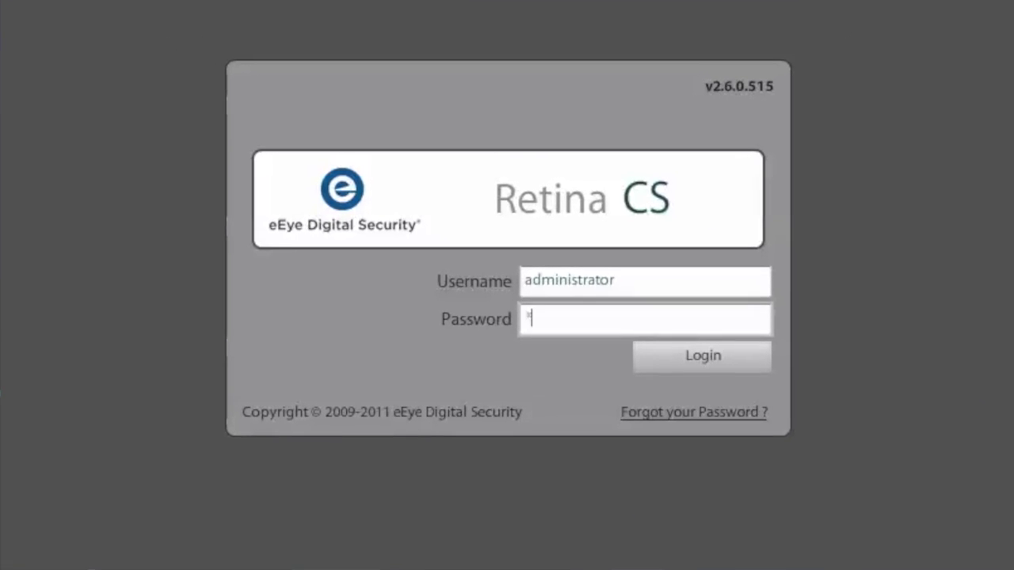
text(***)
text(*******)
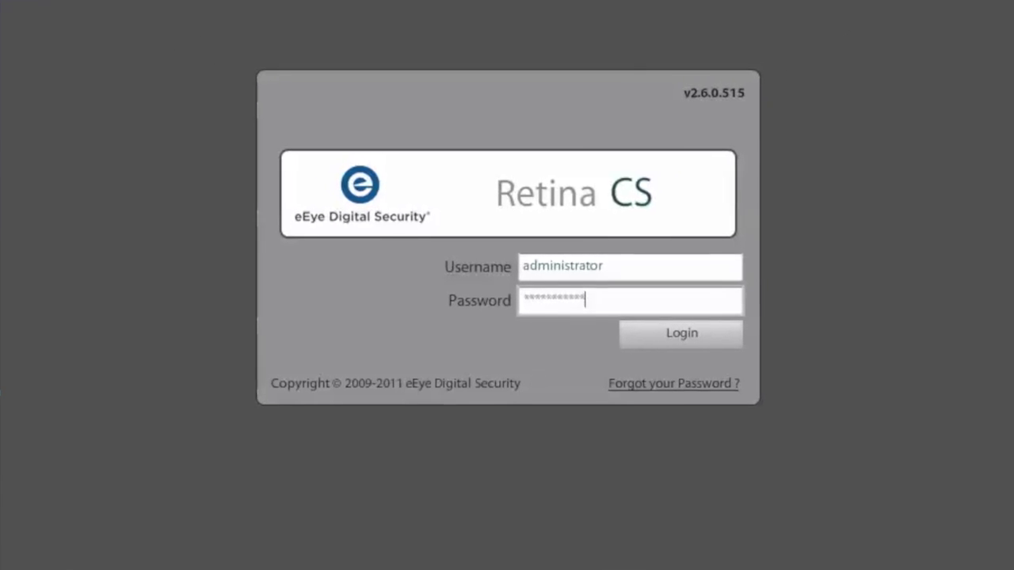
key(Return)
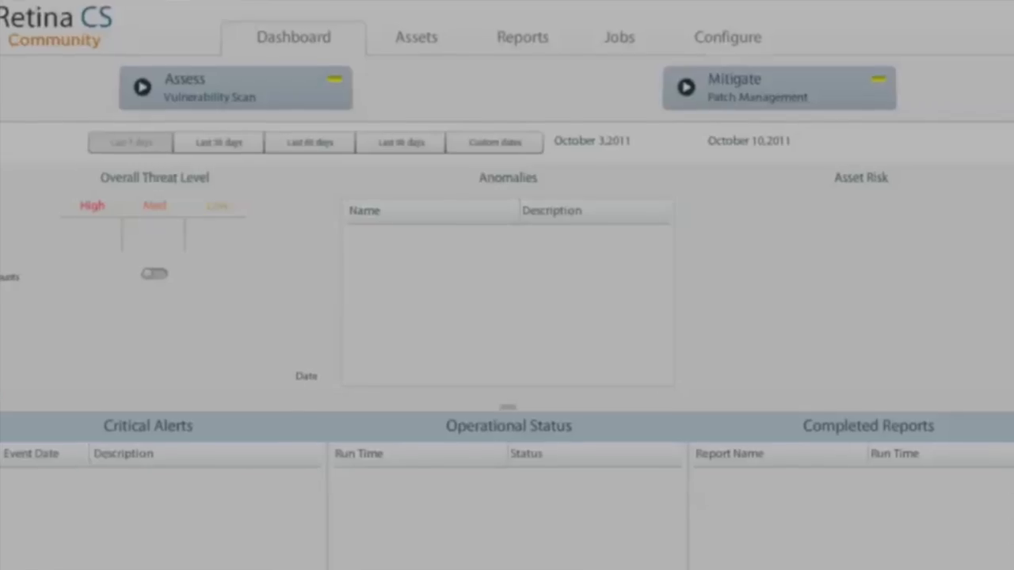